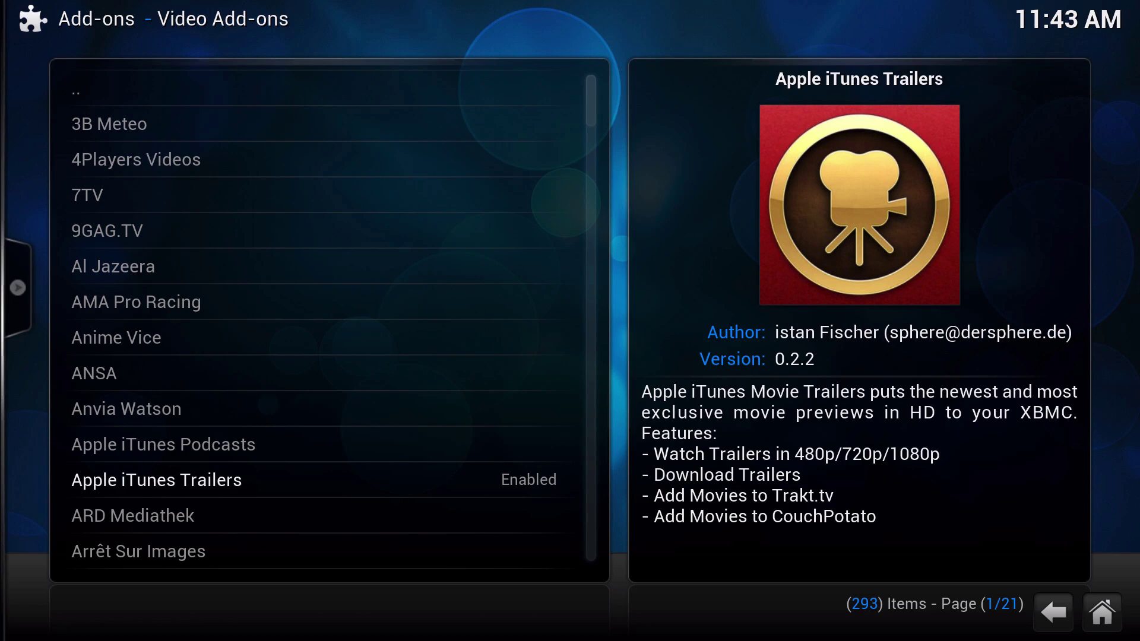
# Open the add-on information for Apple iTunes Trailers in the video add-ons list.
pyautogui.press('Left')
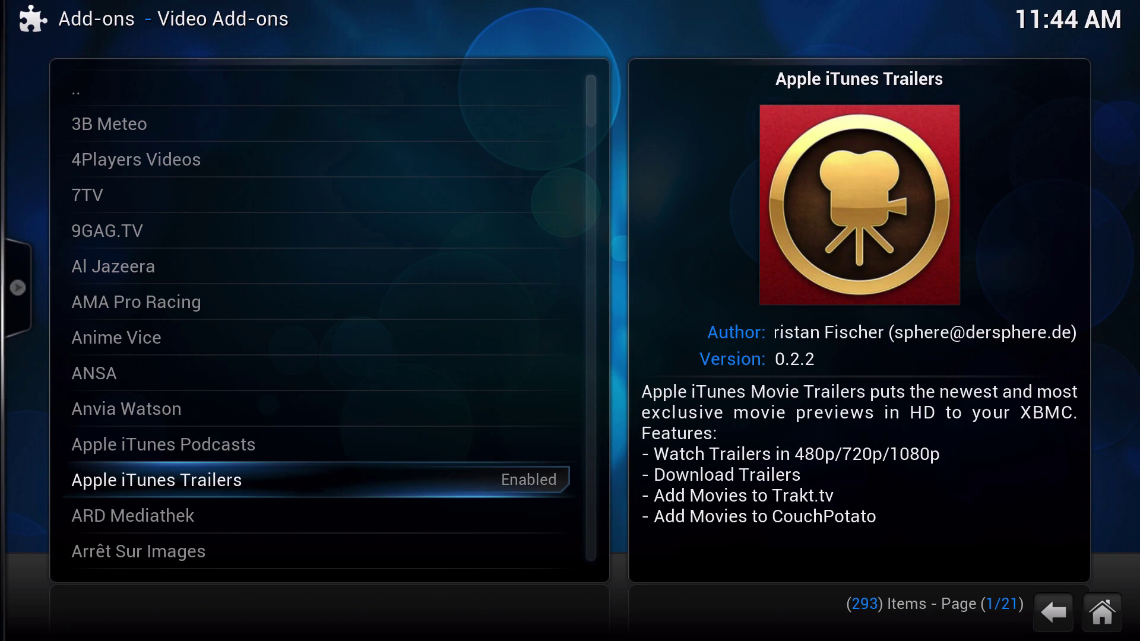
pyautogui.press('Up')
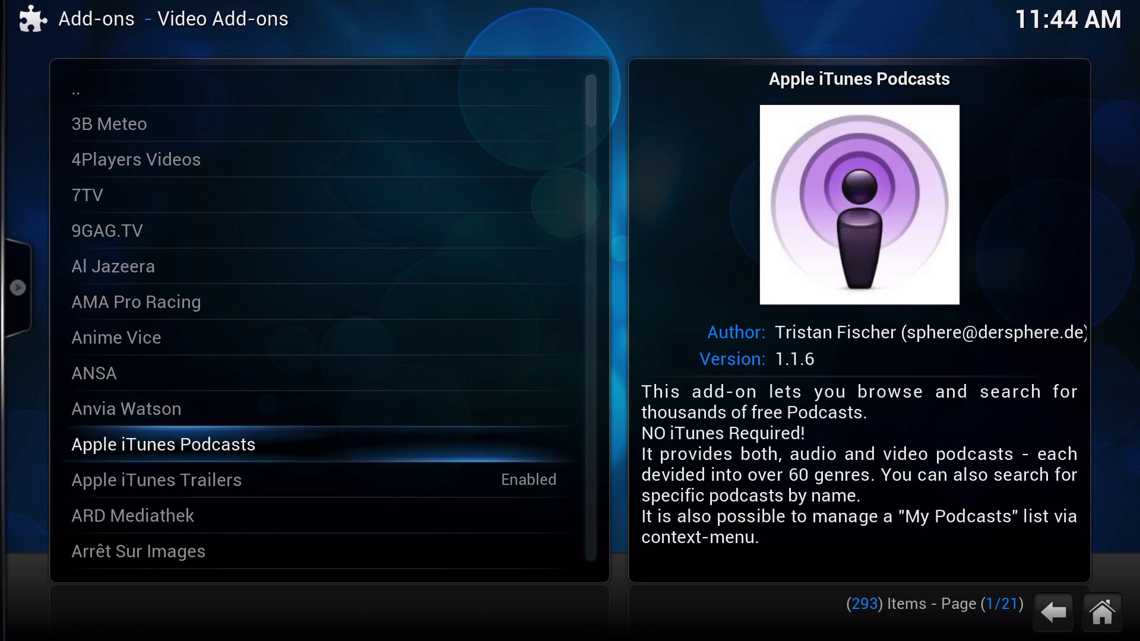
pyautogui.press('Down')
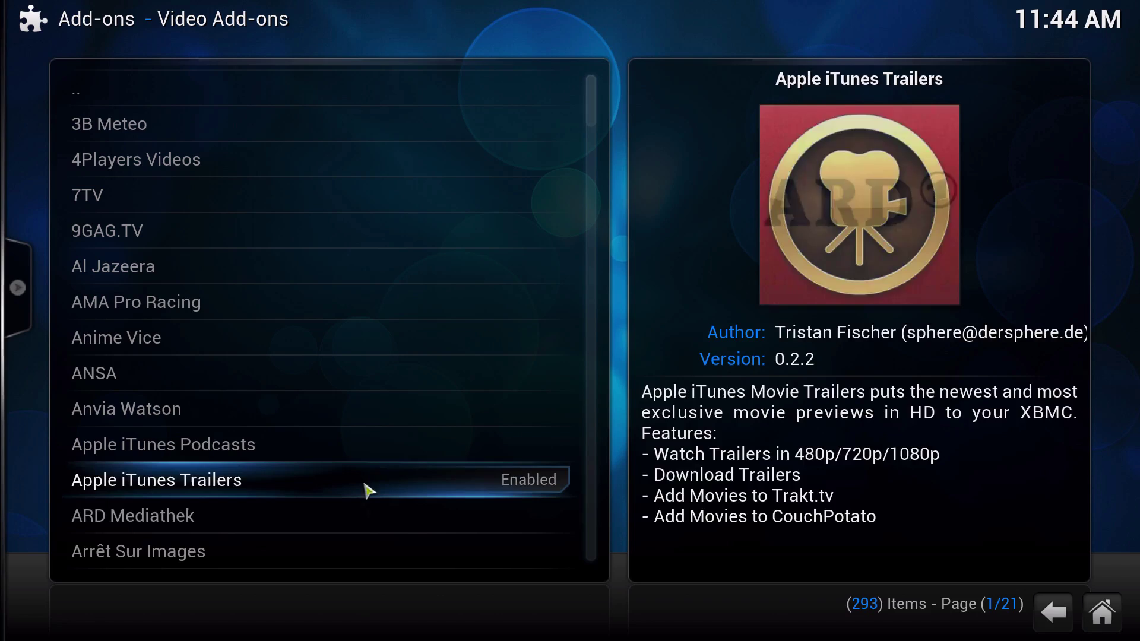
pyautogui.click(369, 489)
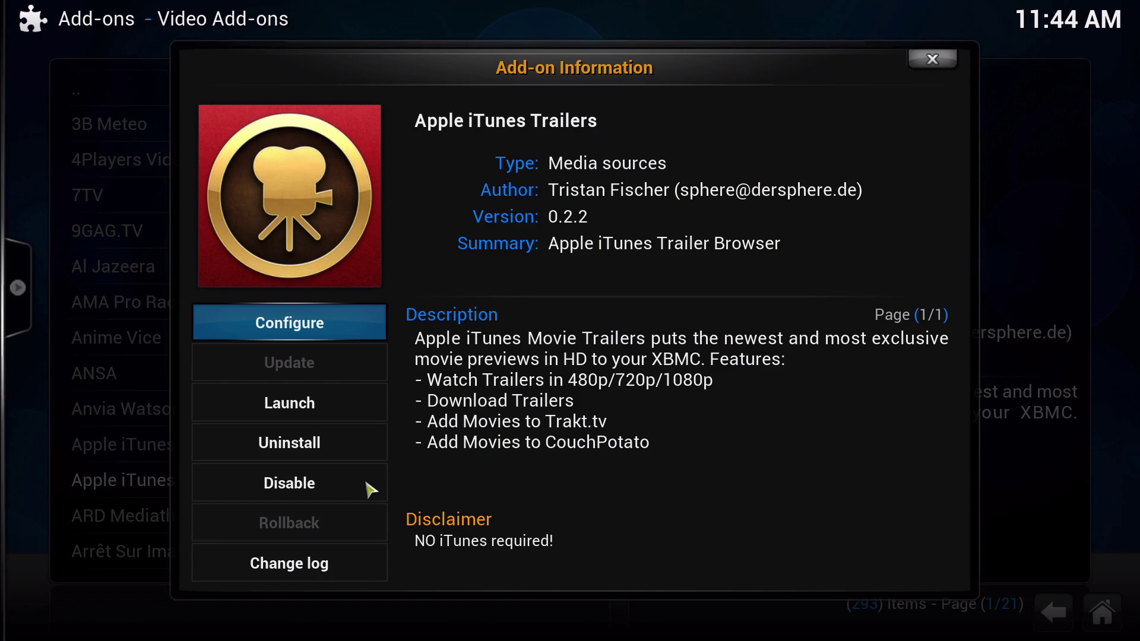
# Look over the actions available for the Apple iTunes Trailers add-on, from Configure to Change log.
pyautogui.press('Down')
pyautogui.press('Down')
pyautogui.press('Down')
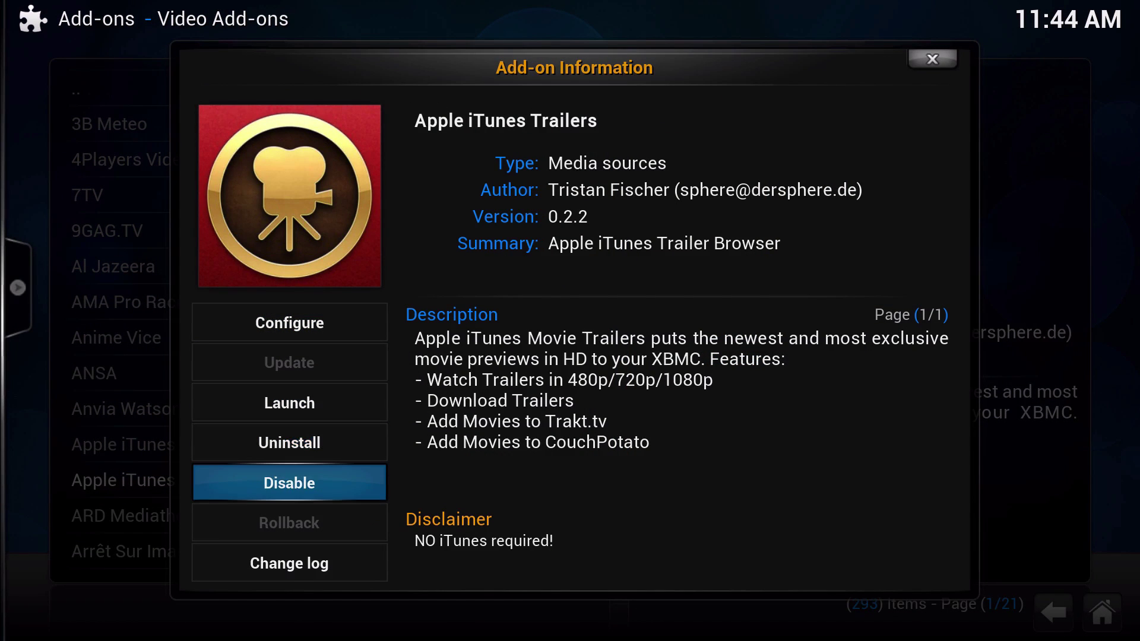
pyautogui.press('Down')
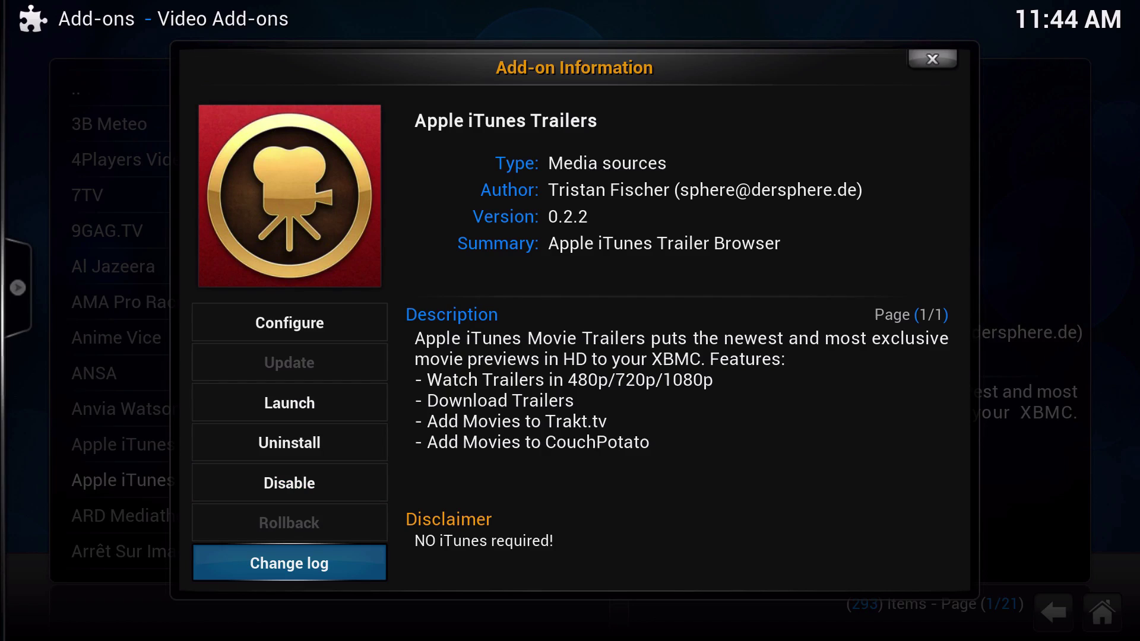
pyautogui.press('Up')
pyautogui.press('Up')
pyautogui.press('Up')
pyautogui.press('Up')
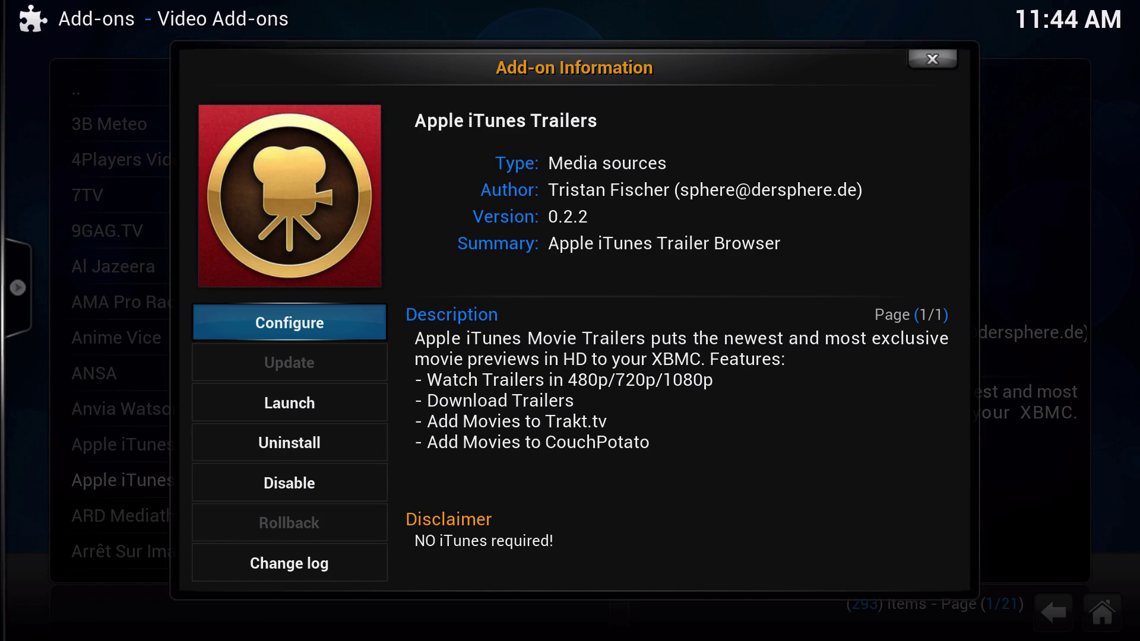
# Open the Apple iTunes Trailers configuration, review its settings from source to trailer download path, and accept them as they are.
pyautogui.press('Return')
pyautogui.press('Down')
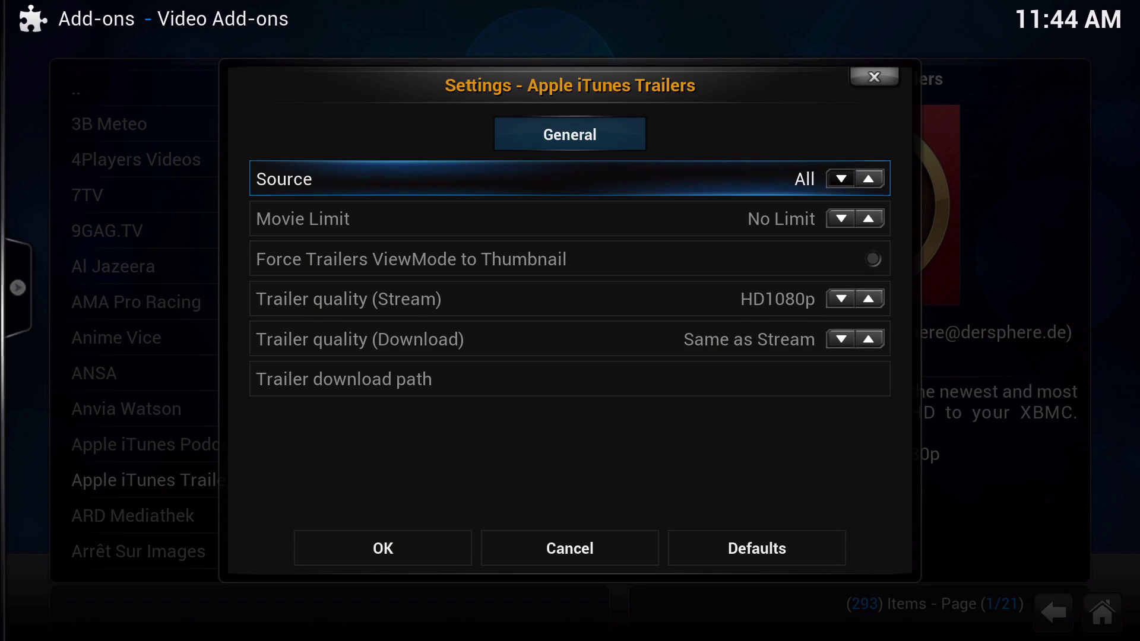
pyautogui.press('Down')
pyautogui.press('Down')
pyautogui.press('Down')
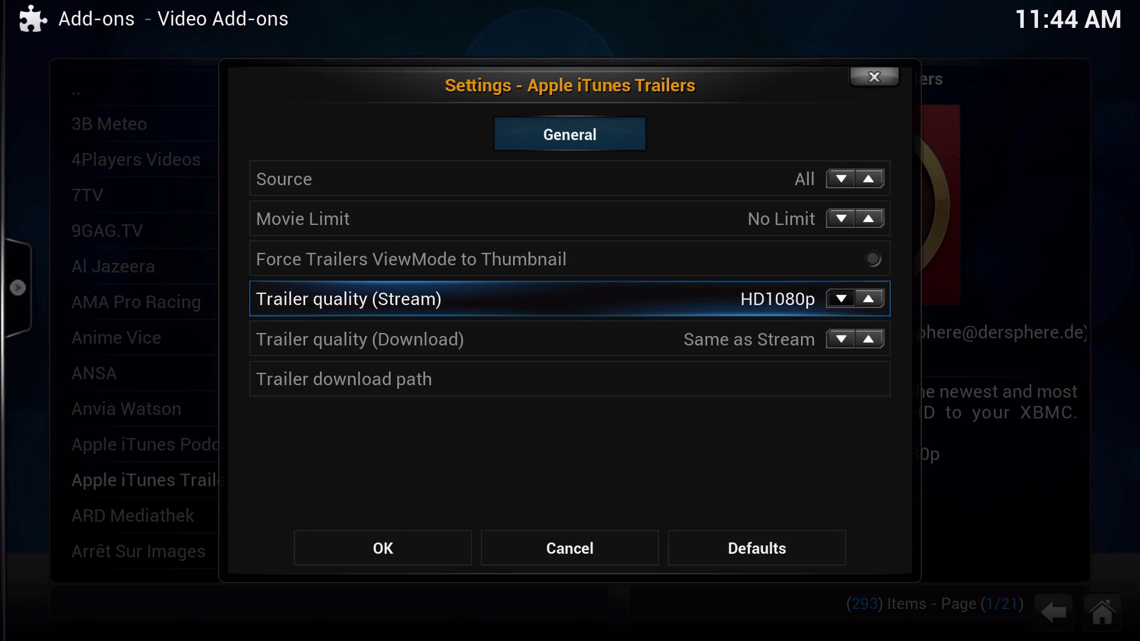
pyautogui.press('Down')
pyautogui.press('Down')
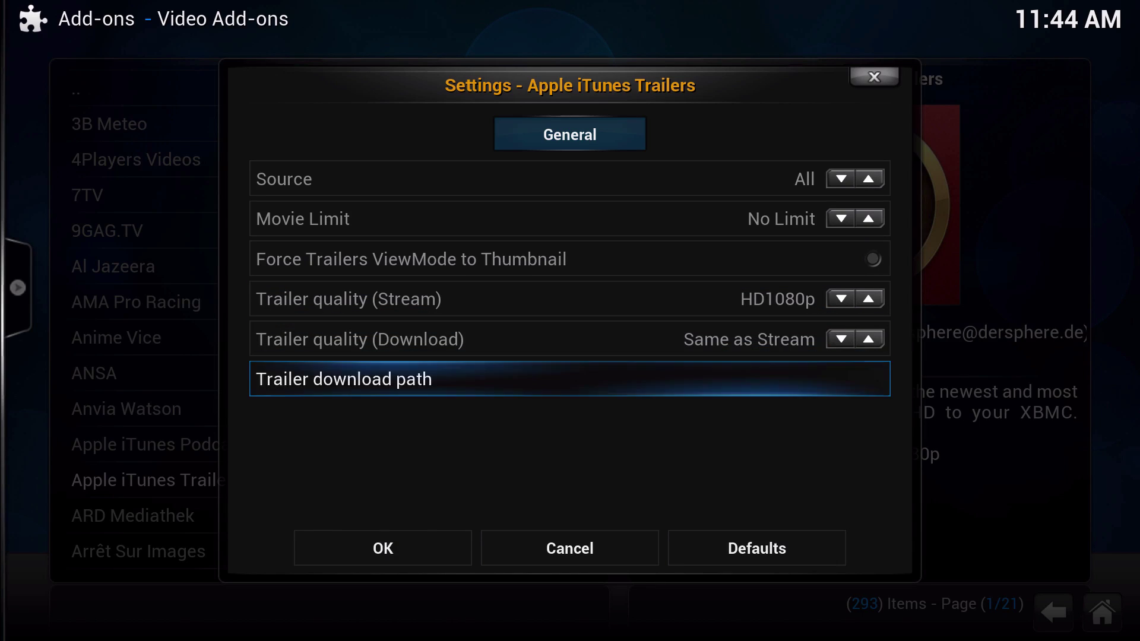
pyautogui.press('Down')
pyautogui.press('Up')
pyautogui.press('Up')
pyautogui.press('Down')
pyautogui.press('Down')
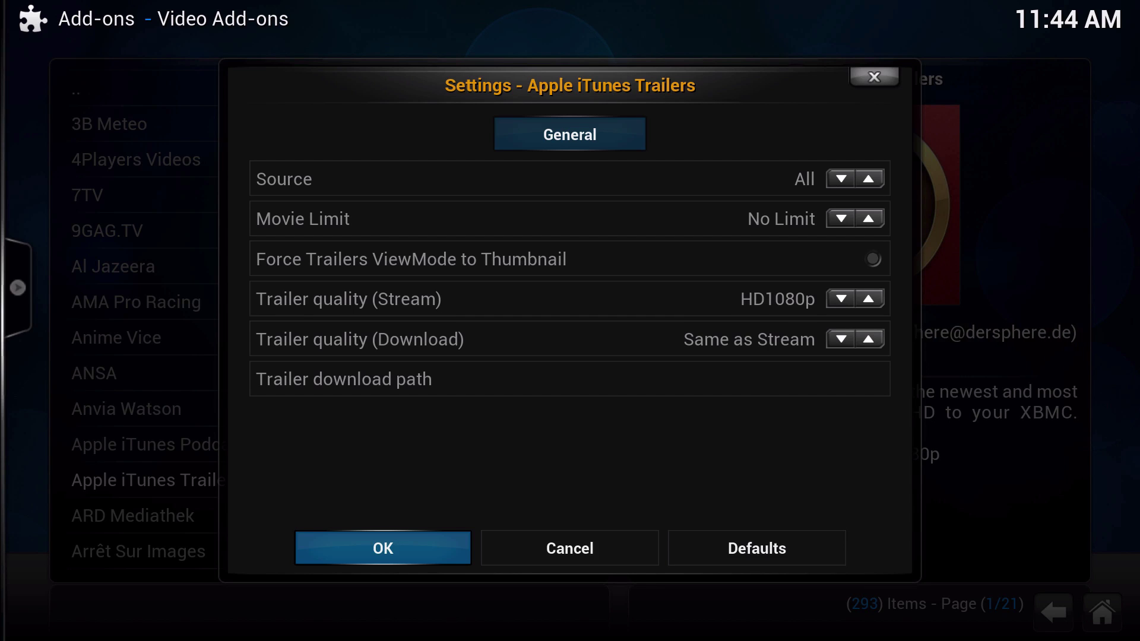
pyautogui.press('Return')
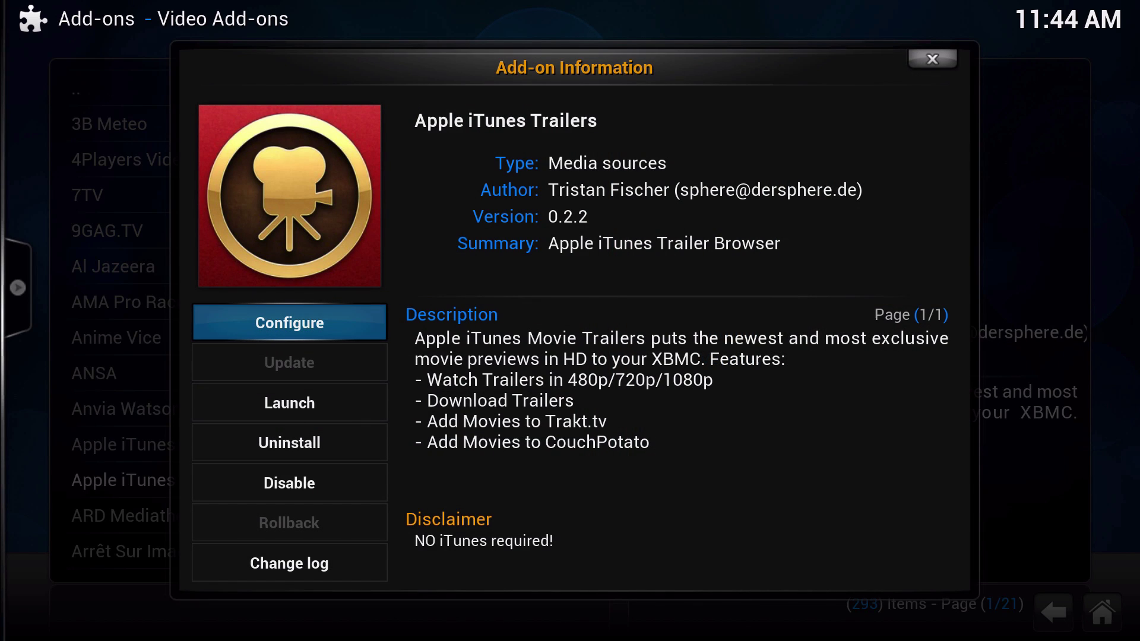
# Return to the home screen and launch the Apple iTunes Trailers add-on from the Videos section.
pyautogui.press('Escape')
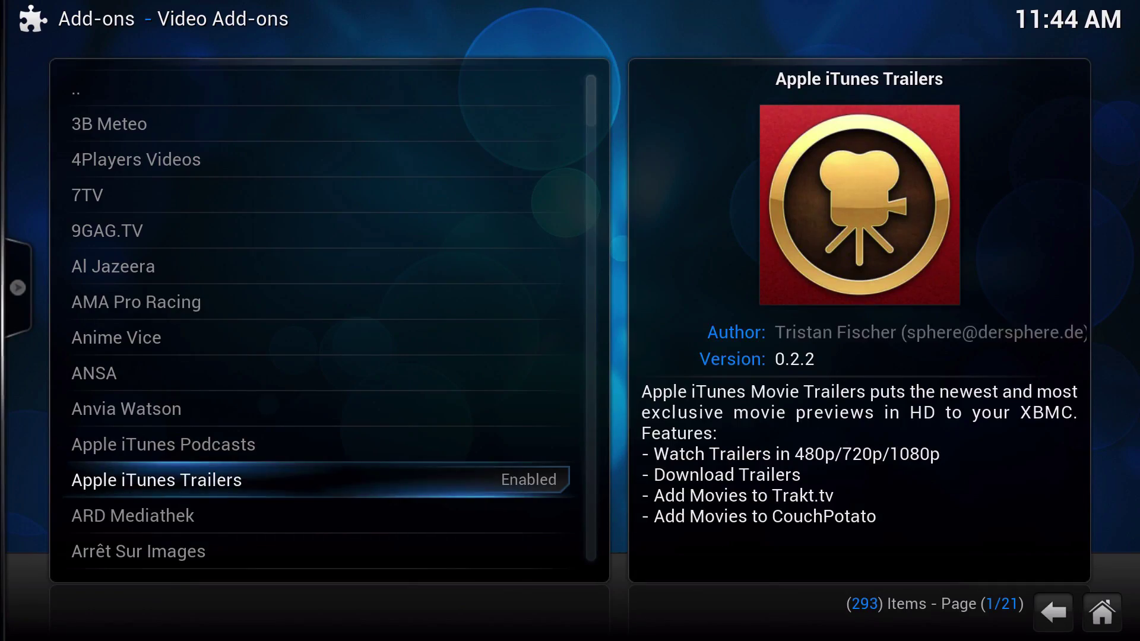
pyautogui.press('Escape')
pyautogui.press('Escape')
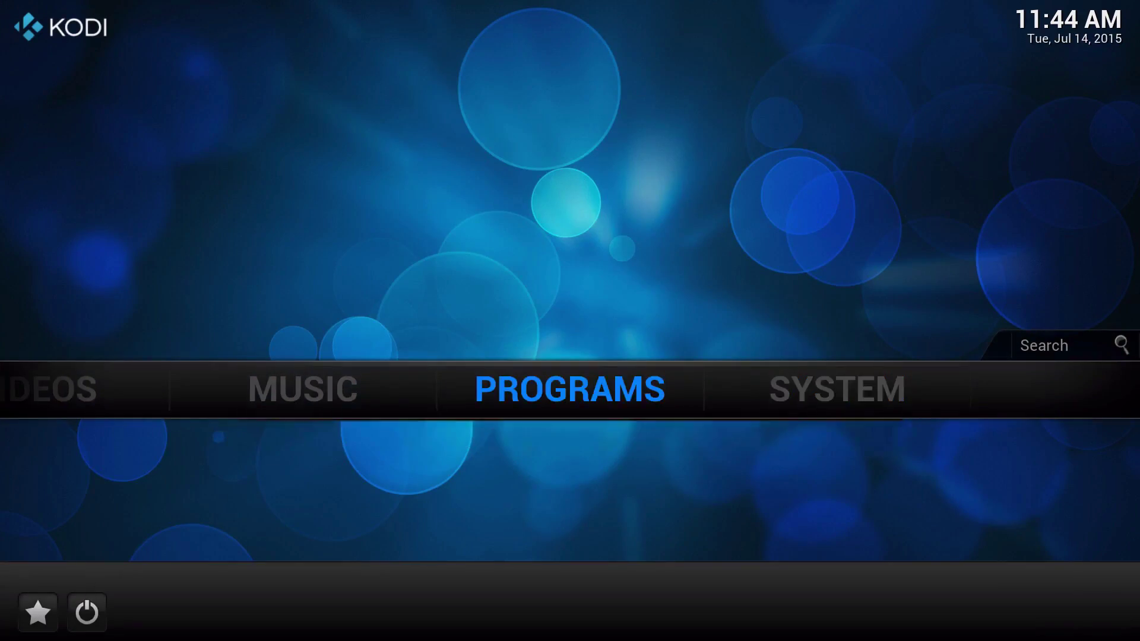
pyautogui.press('Left')
pyautogui.press('Left')
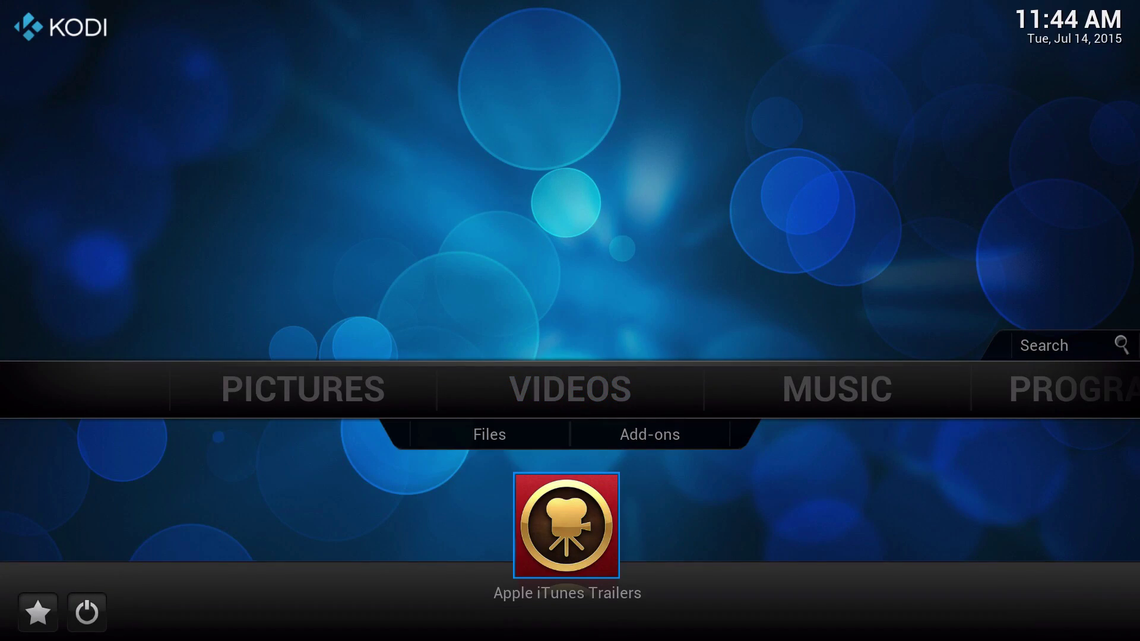
pyautogui.press('Return')
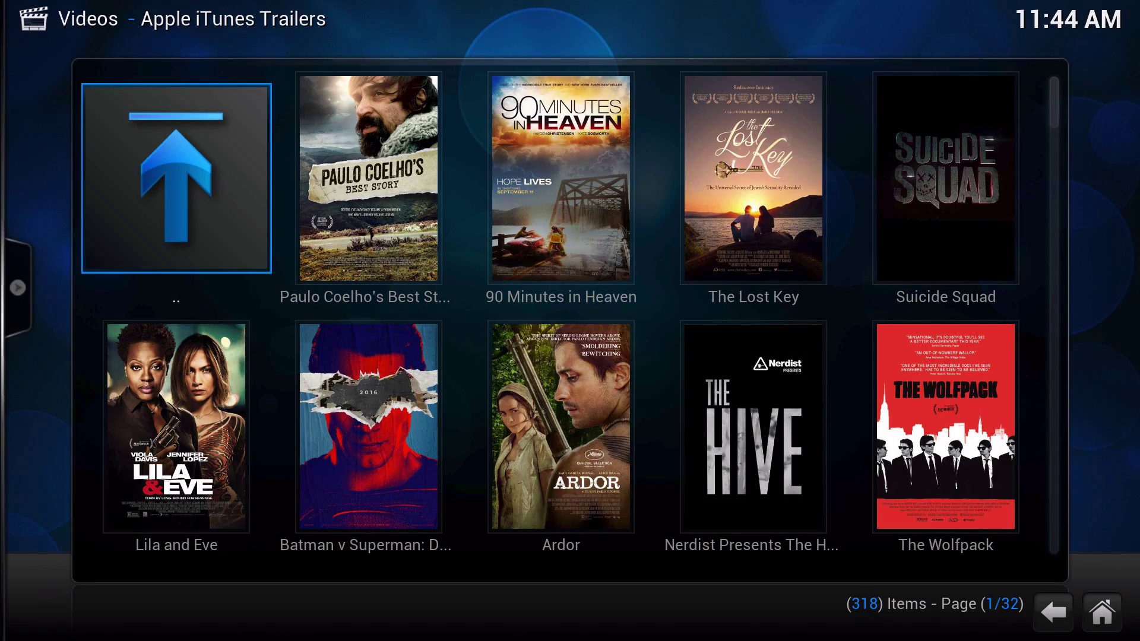
# Browse the first two pages of movie posters in Apple iTunes Trailers and go back to Suicide Squad.
pyautogui.press('Right')
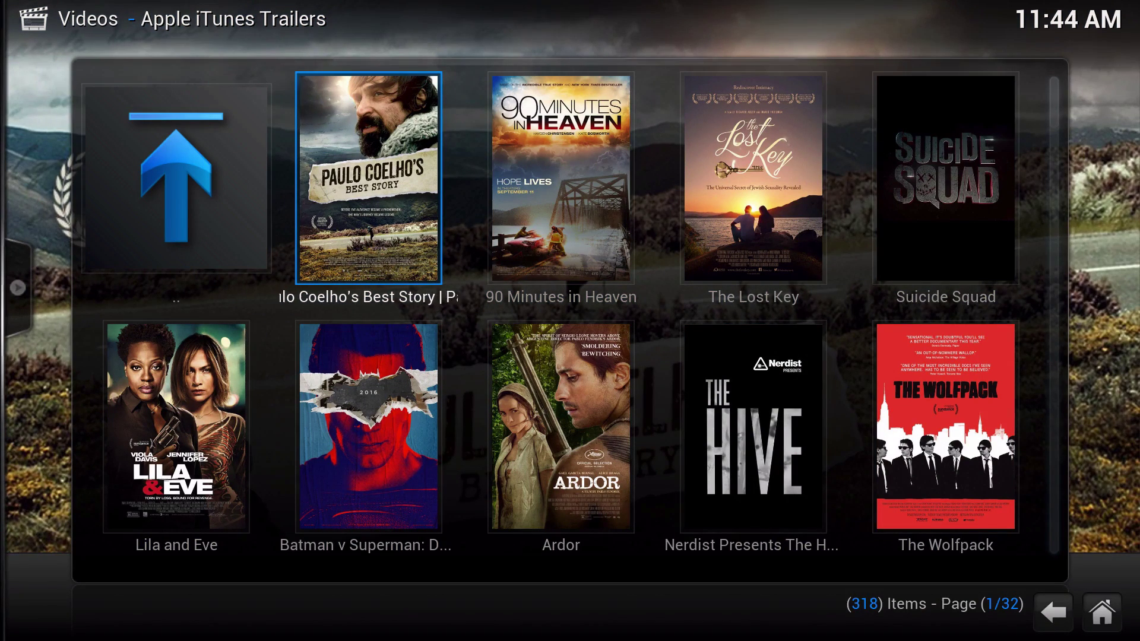
pyautogui.press('Right')
pyautogui.press('Right')
pyautogui.press('Right')
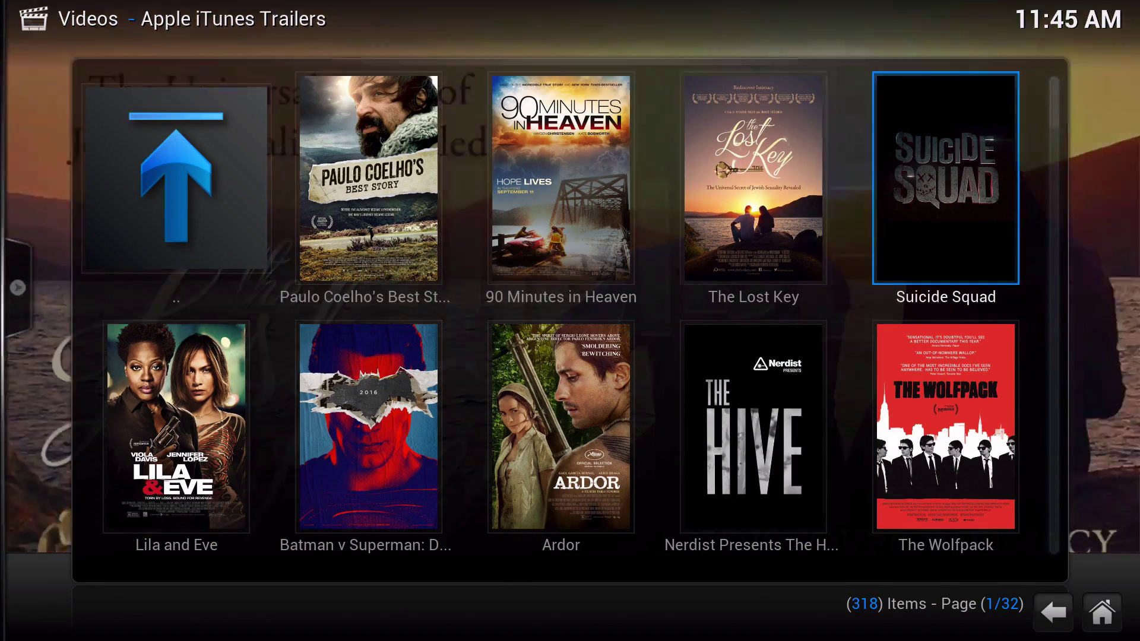
pyautogui.press('Down')
pyautogui.press('Down')
pyautogui.press('Down')
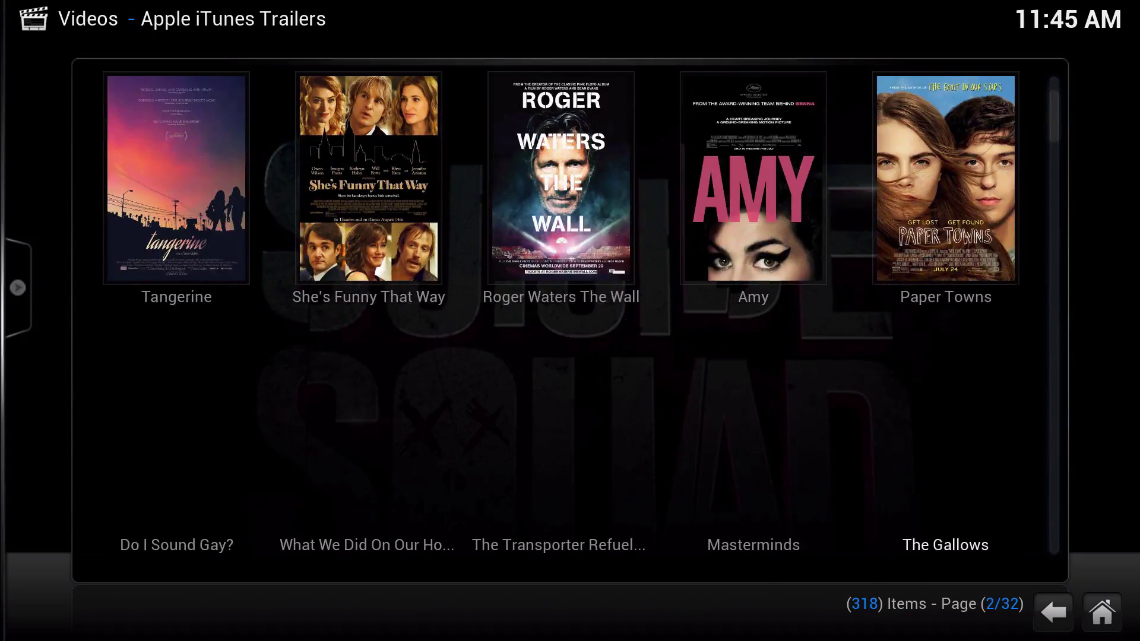
pyautogui.press('Up')
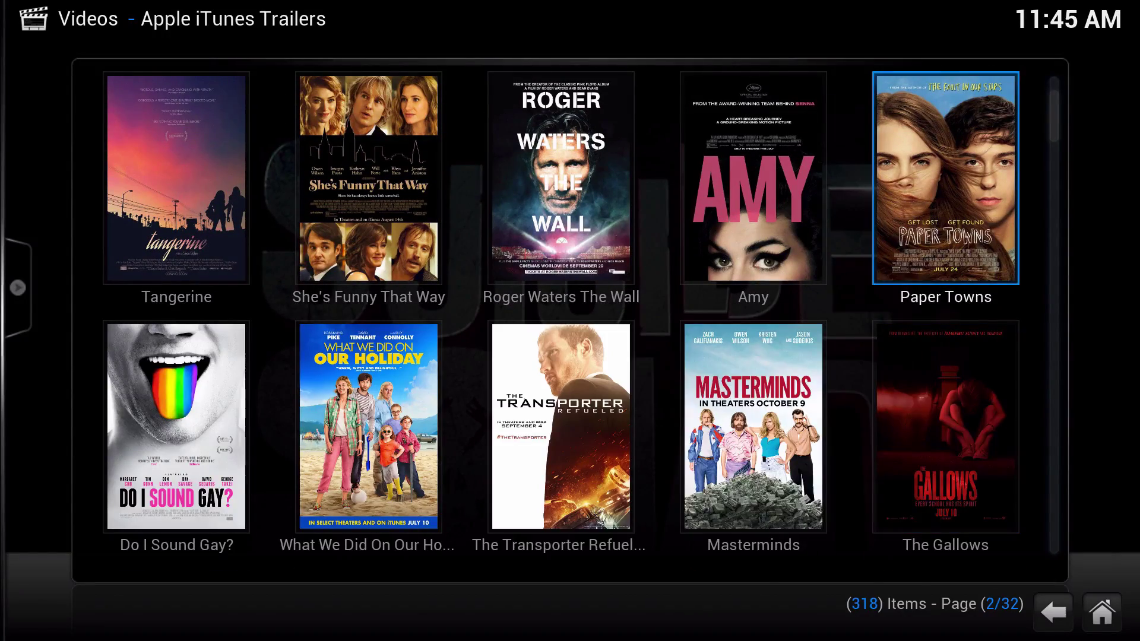
pyautogui.press('Up')
pyautogui.press('Up')
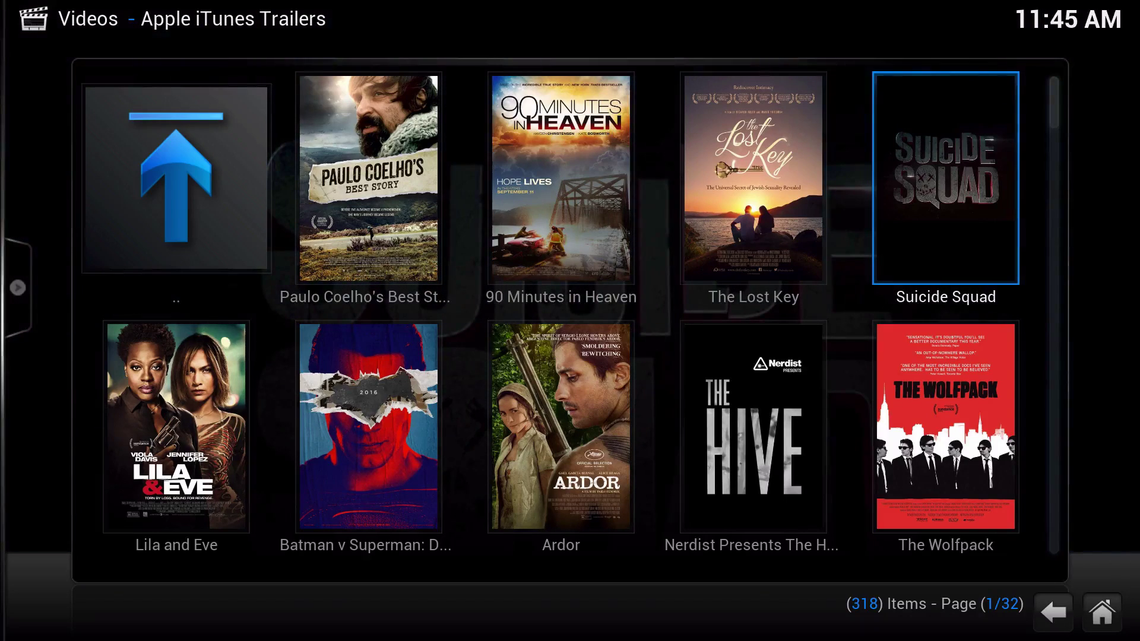
# Play the Suicide Squad trailer, stop it, and return to the list of movies.
pyautogui.press('Return')
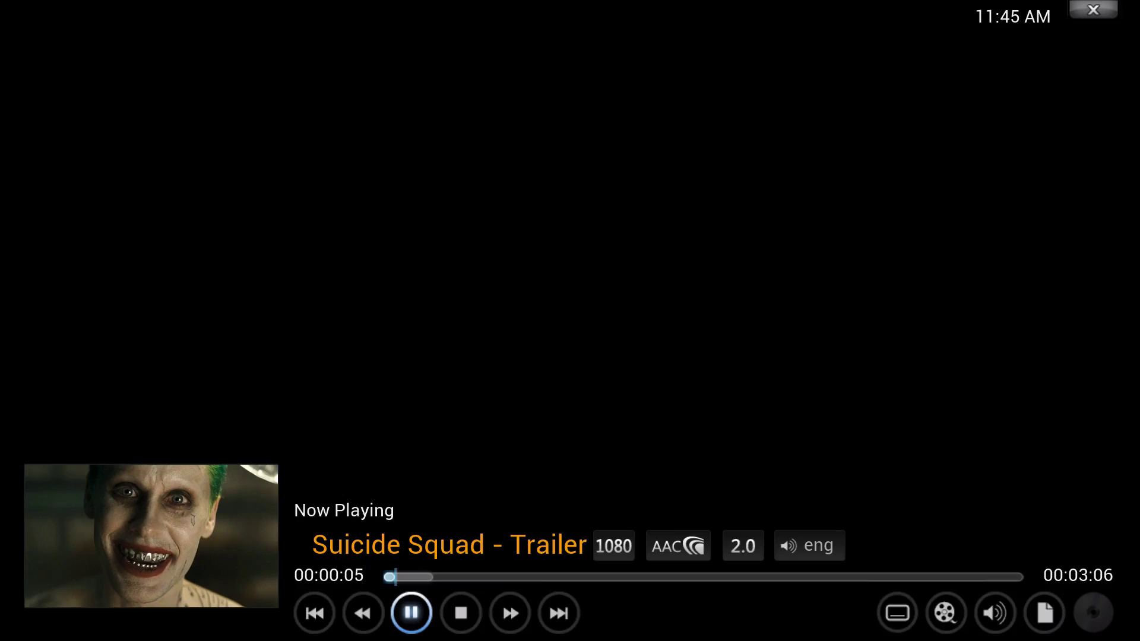
pyautogui.press('Right')
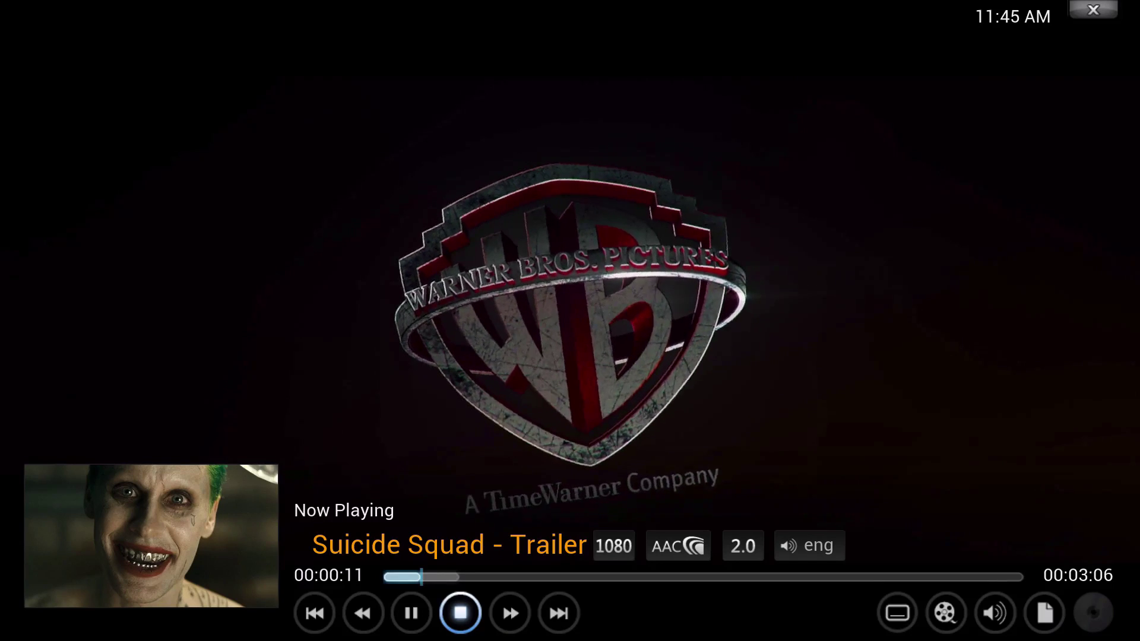
pyautogui.press('Return')
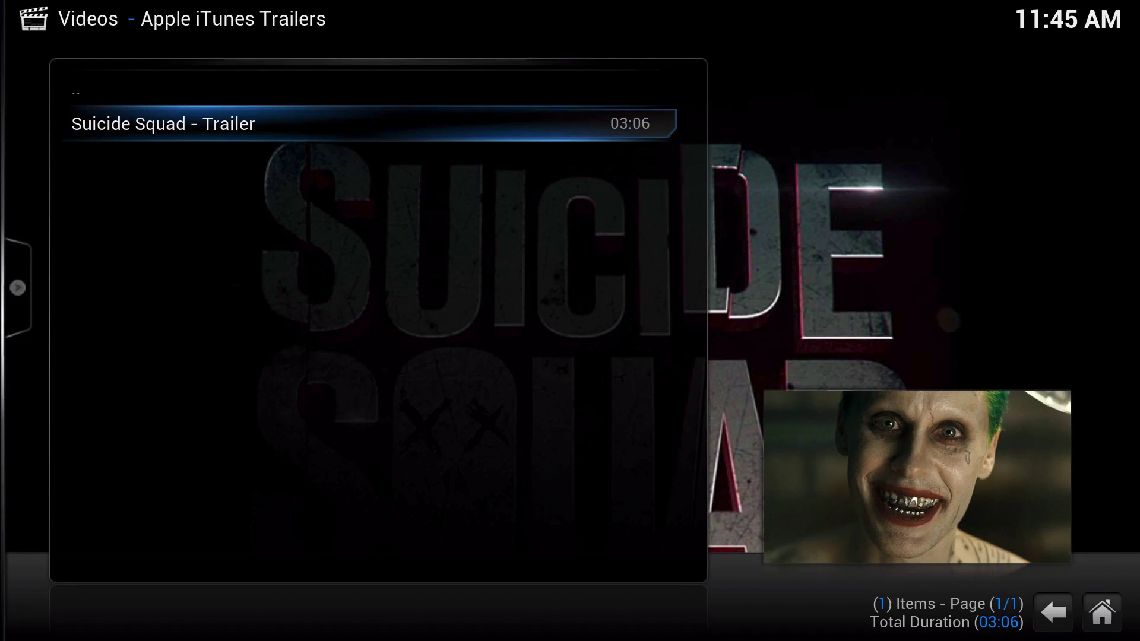
pyautogui.press('BackSpace')
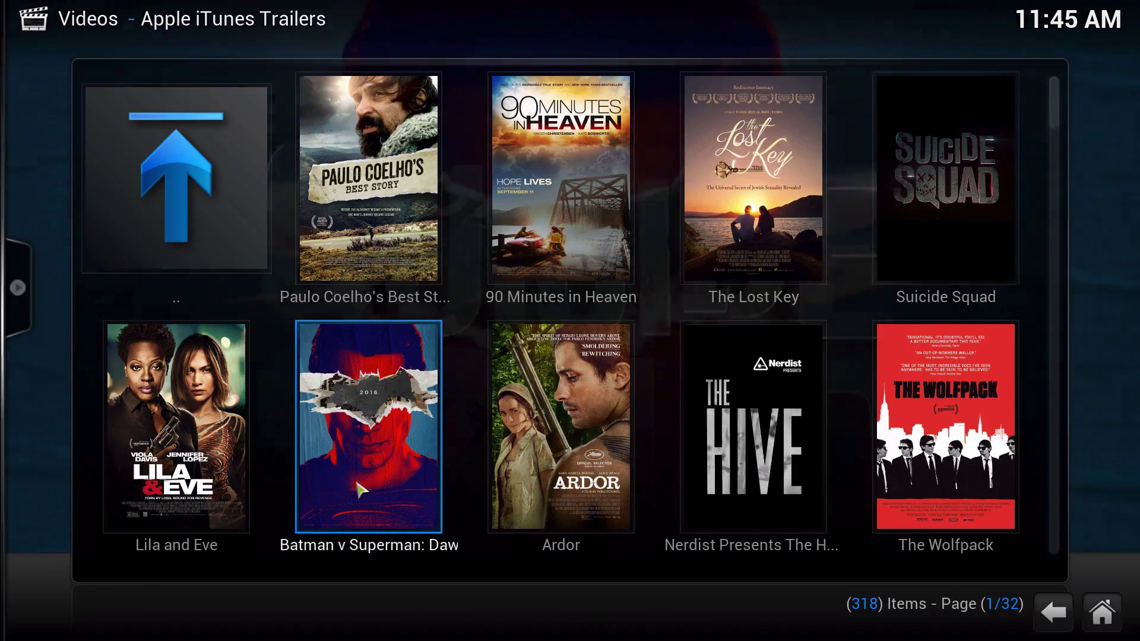
pyautogui.press('Up')
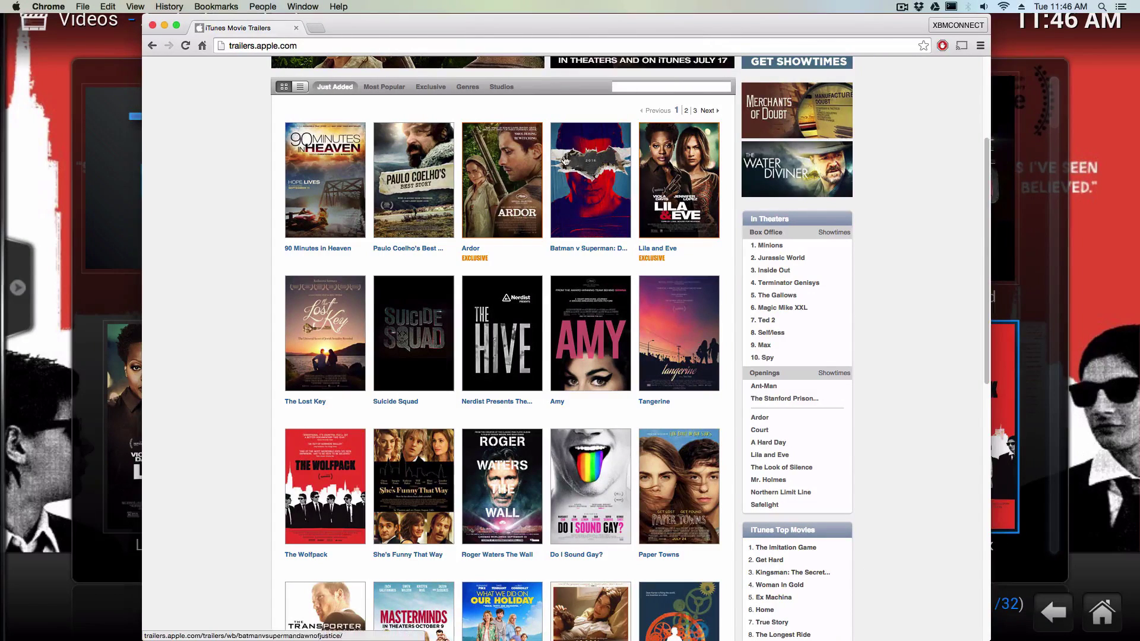
# Switch to Chrome and examine the Just Added movies on trailers.apple.com to compare them with the add-on's list.
pyautogui.scroll(1, 286, 338)
pyautogui.scroll(5, 285, 338)
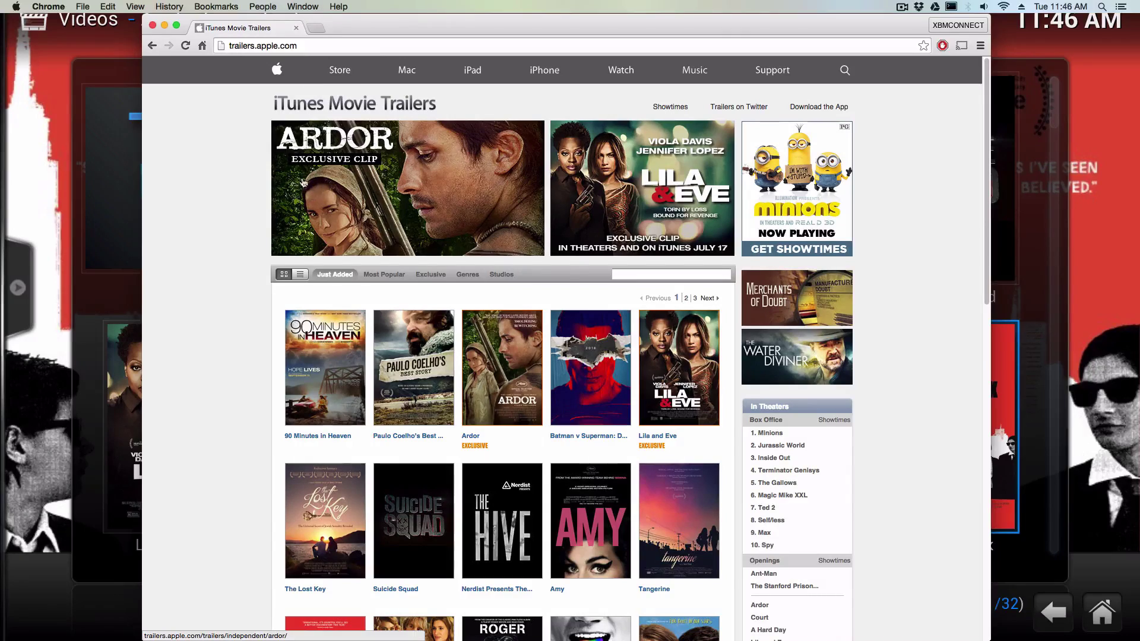
pyautogui.scroll(-2, 794, 554)
pyautogui.scroll(-5, 794, 555)
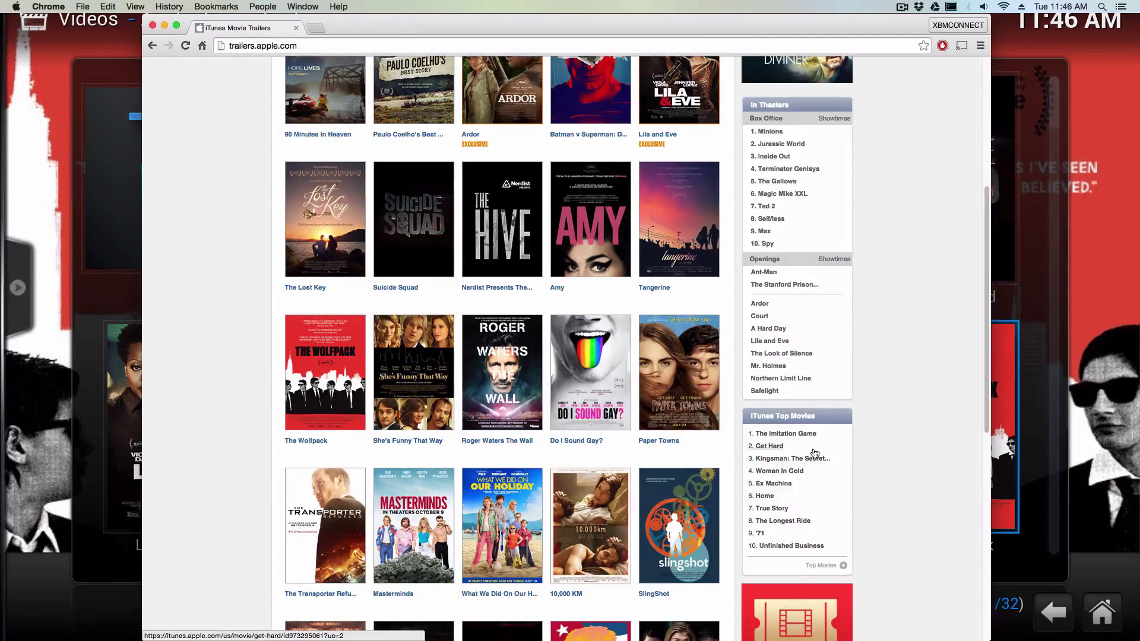
pyautogui.scroll(-10, 820, 515)
pyautogui.scroll(20, 818, 493)
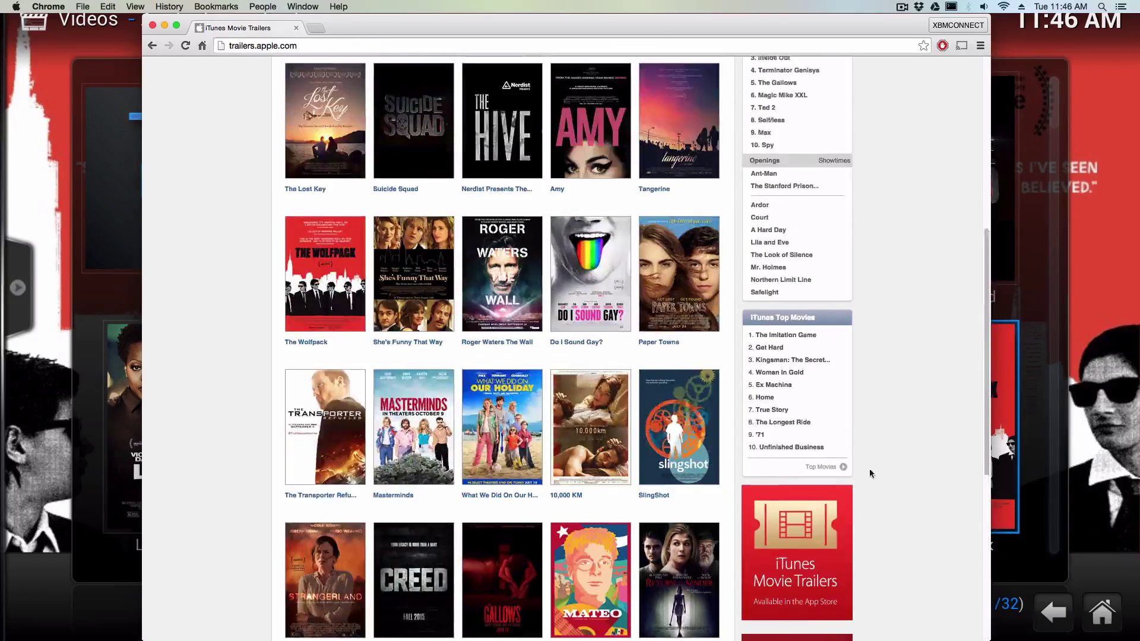
pyautogui.scroll(-3, 871, 378)
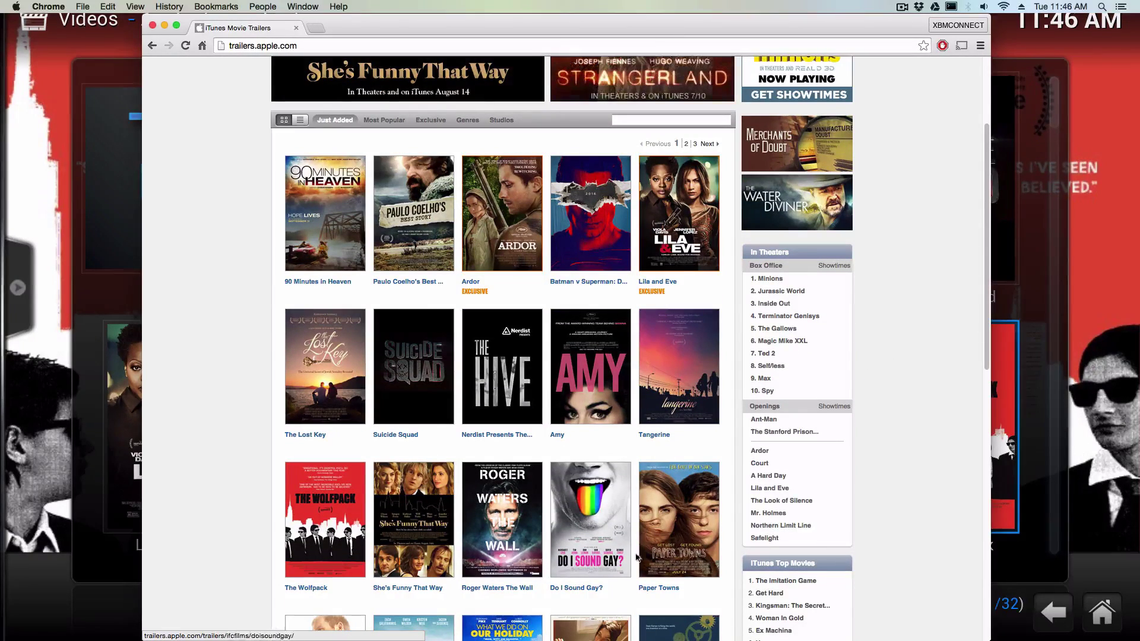
# Open the Suicide Squad page on the trailers website, look over its details, and play the trailer.
pyautogui.click(411, 369)
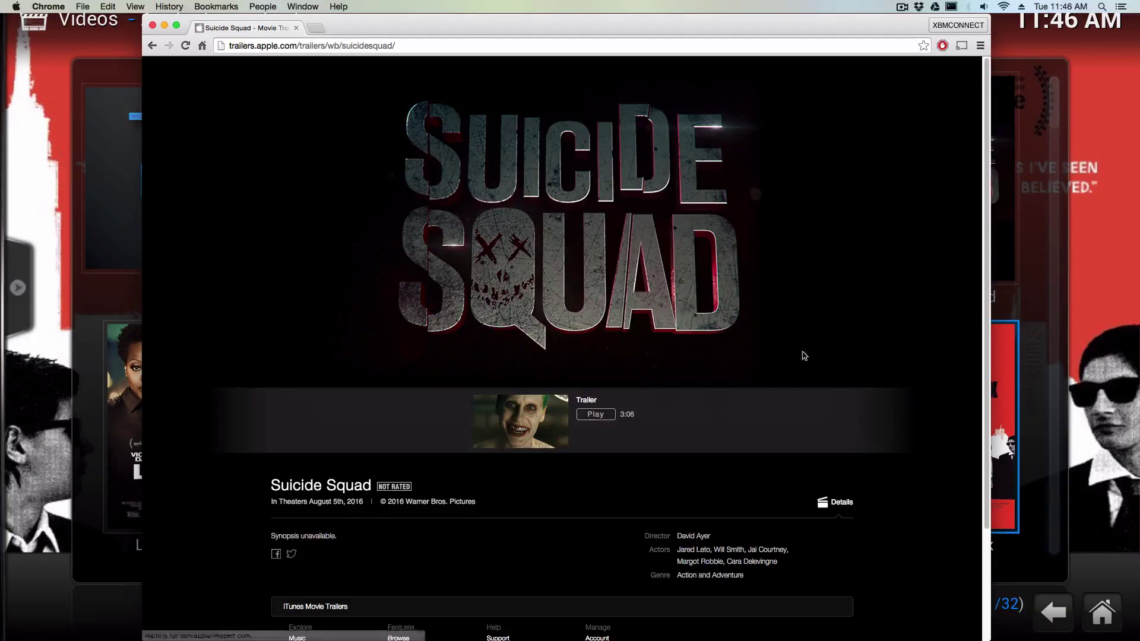
pyautogui.scroll(-5, 924, 455)
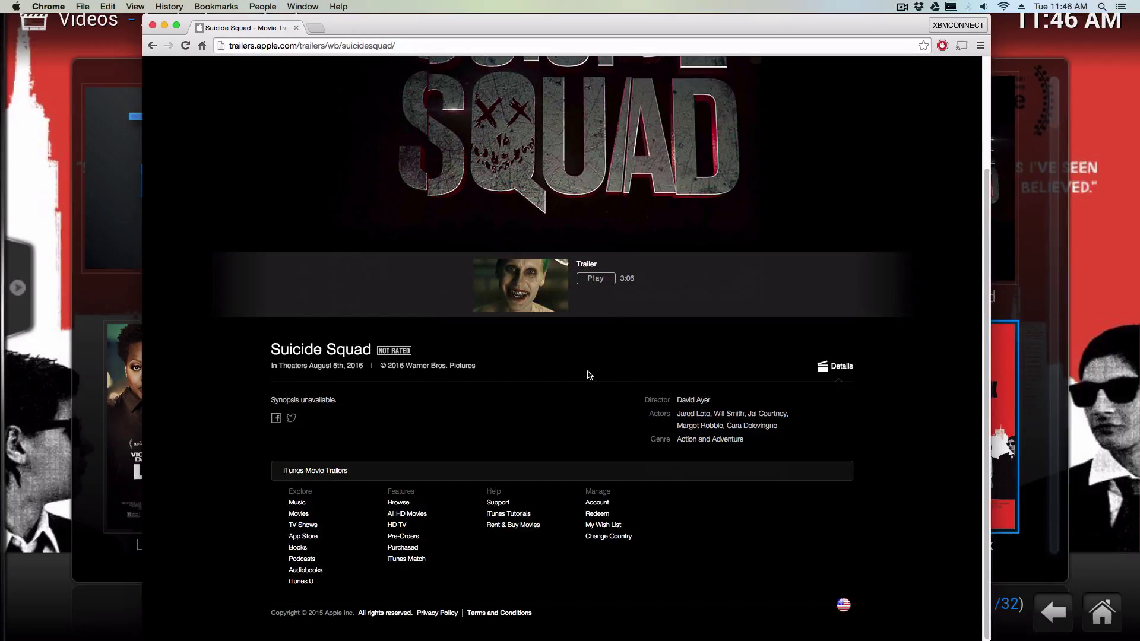
pyautogui.scroll(5, 589, 376)
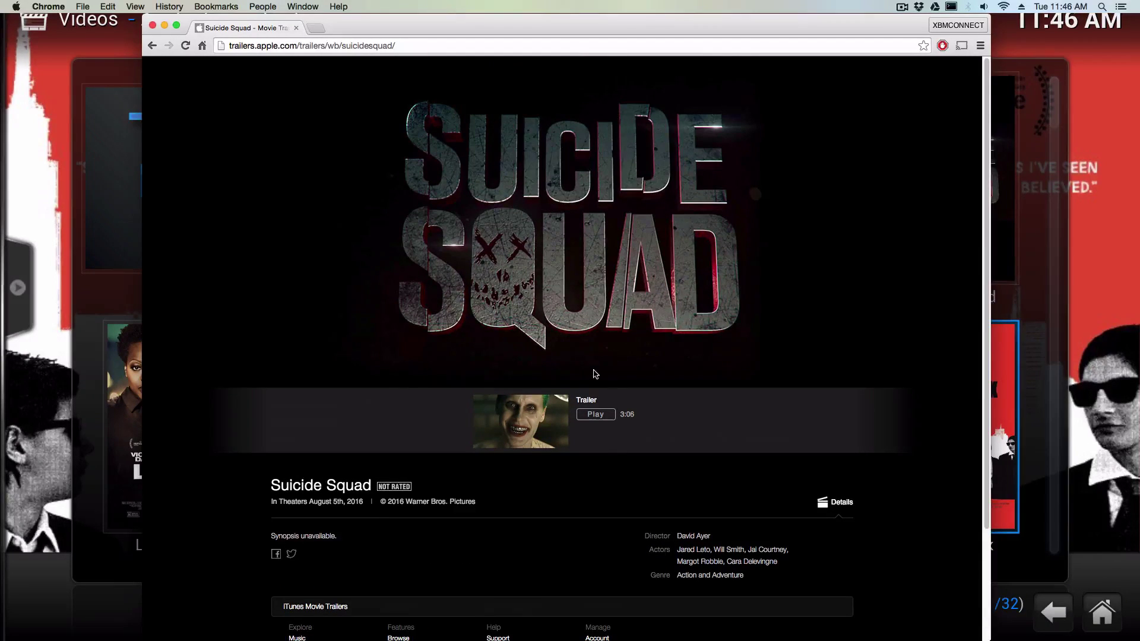
pyautogui.click(596, 414)
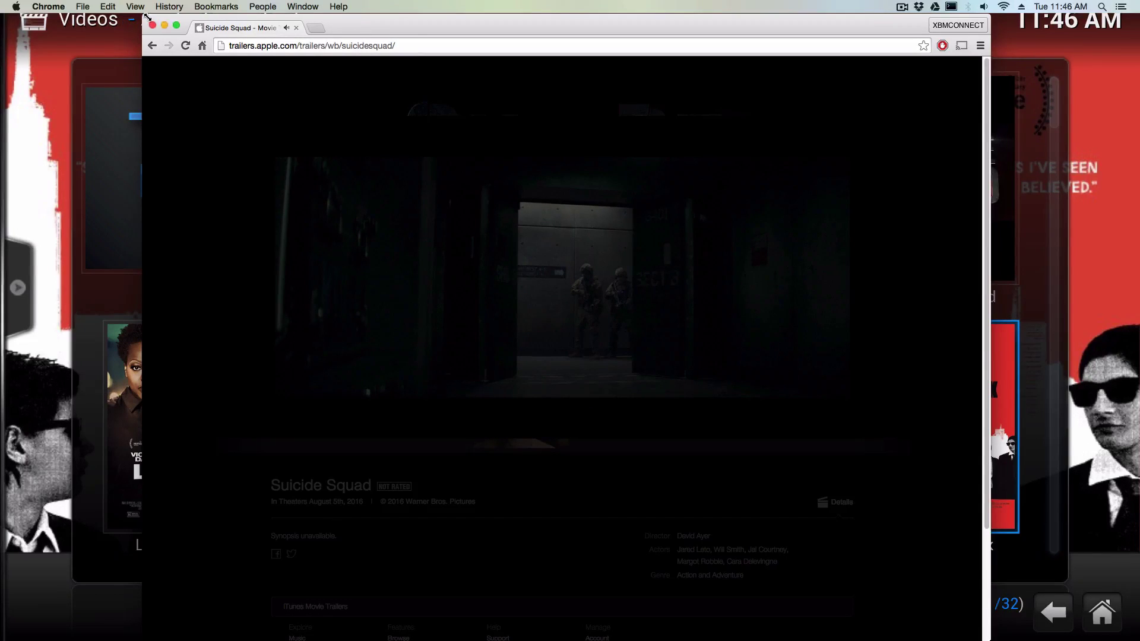
# Shrink the browser window, go back to the iTunes Movie Trailers list, and reposition the window over the add-on's movie list.
pyautogui.moveTo(143, 15); pyautogui.dragTo(450, 252)
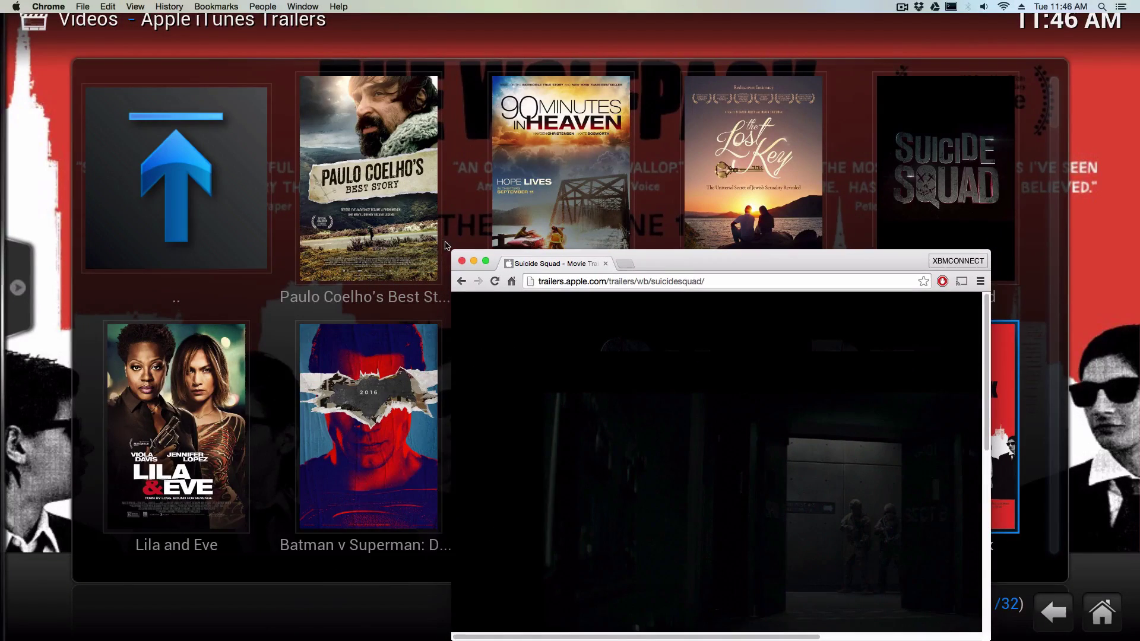
pyautogui.click(462, 282)
pyautogui.scroll(-3, 796, 506)
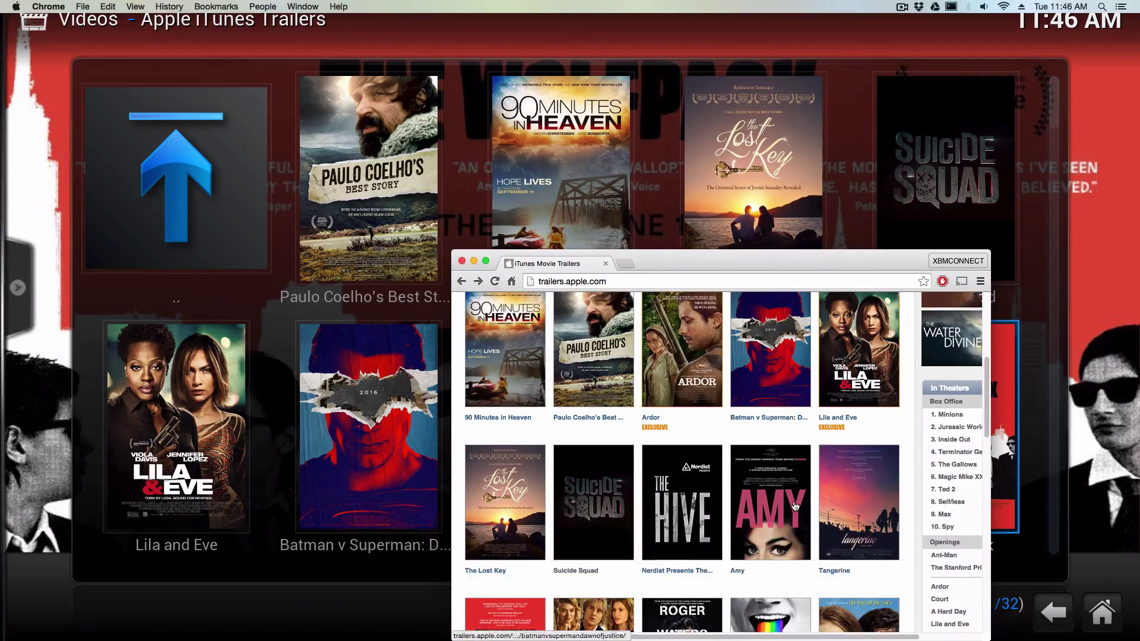
pyautogui.scroll(-1, 793, 504)
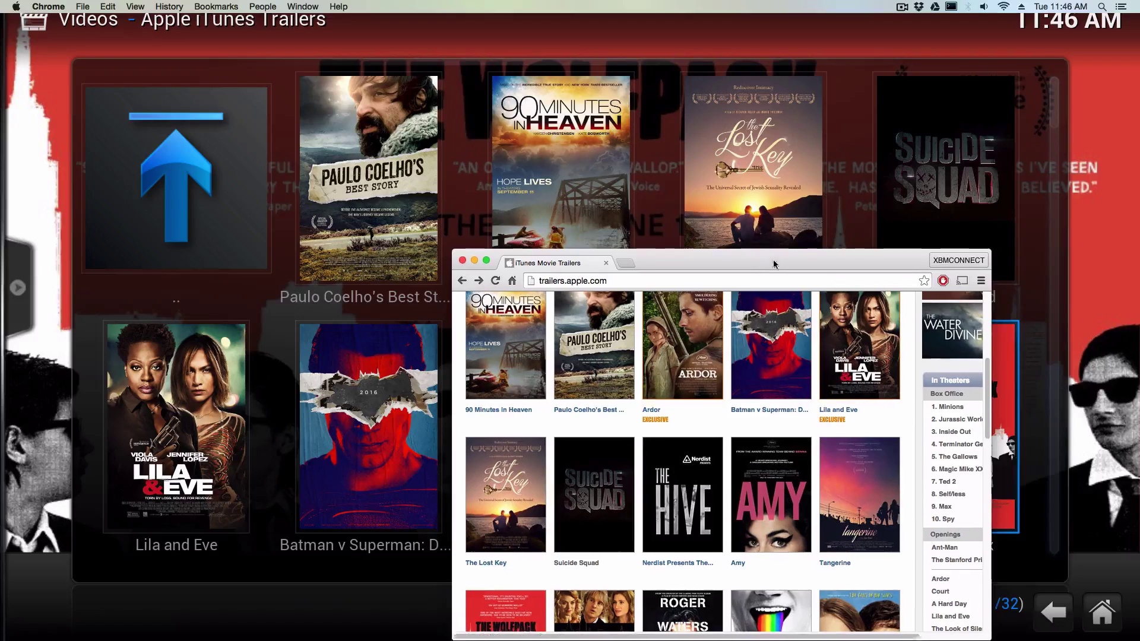
pyautogui.moveTo(773, 267); pyautogui.dragTo(876, 230)
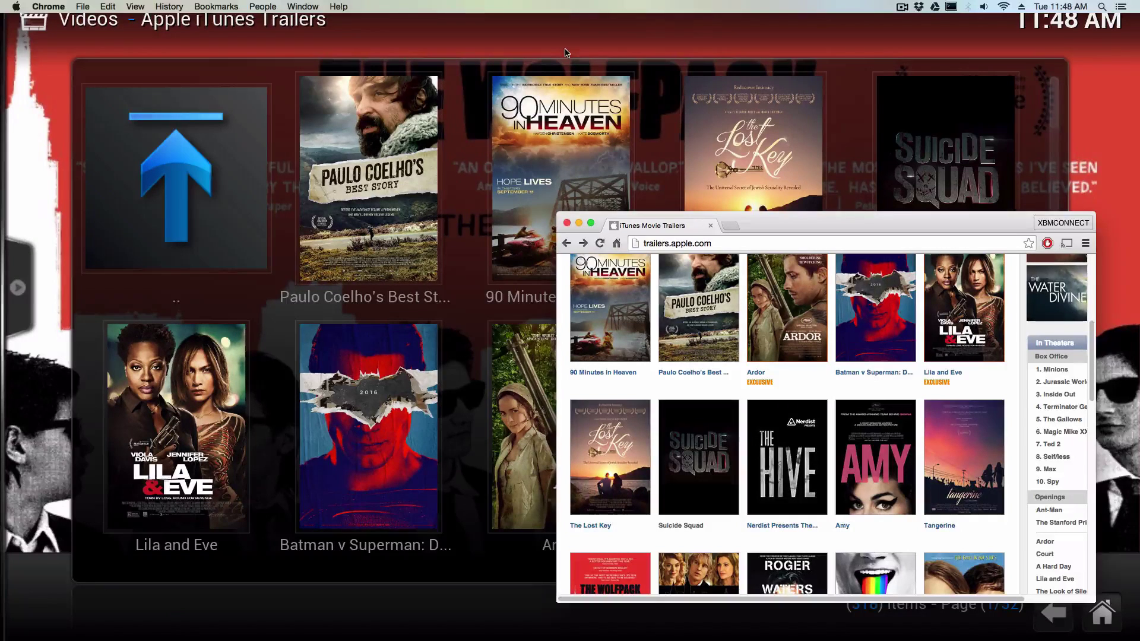
# Close the browser window and return to the Kodi home screen.
pyautogui.click(566, 225)
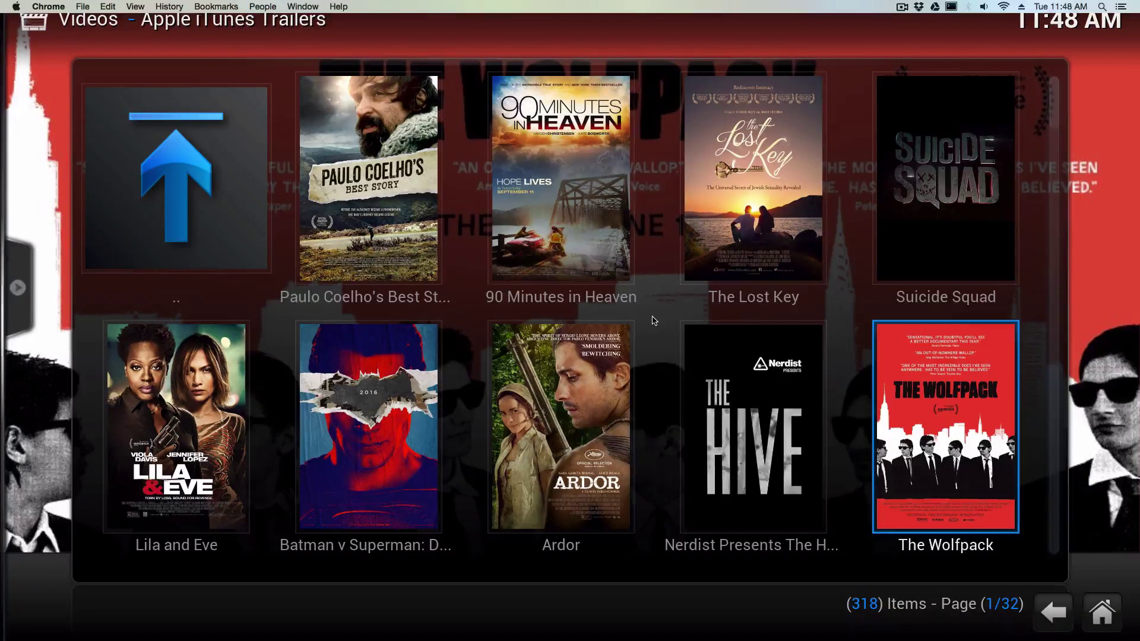
pyautogui.press('Escape')
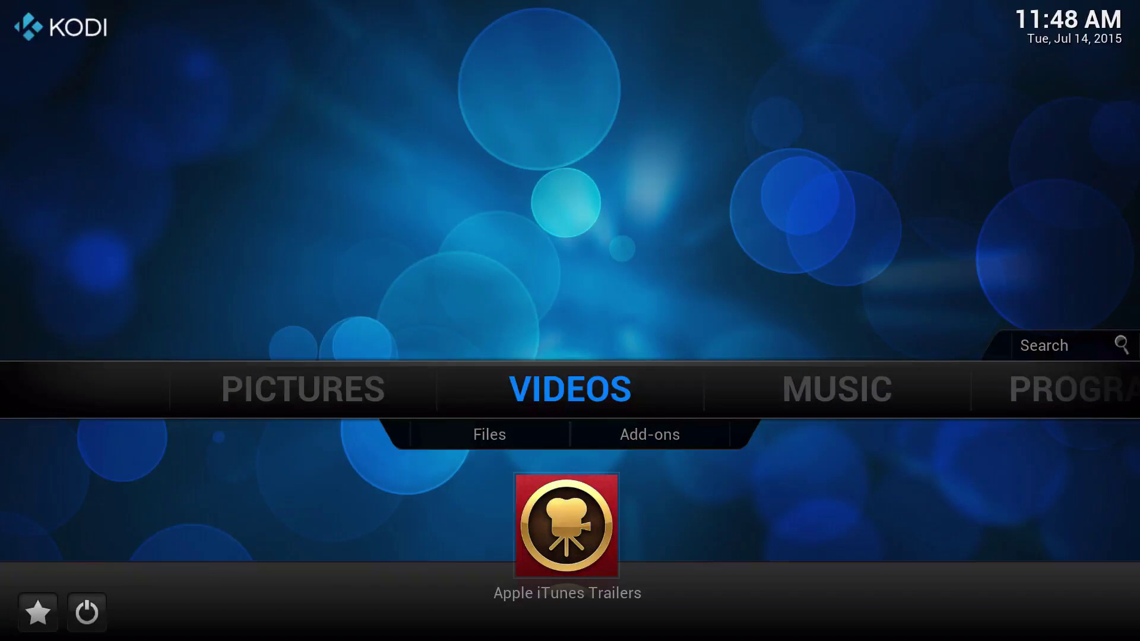